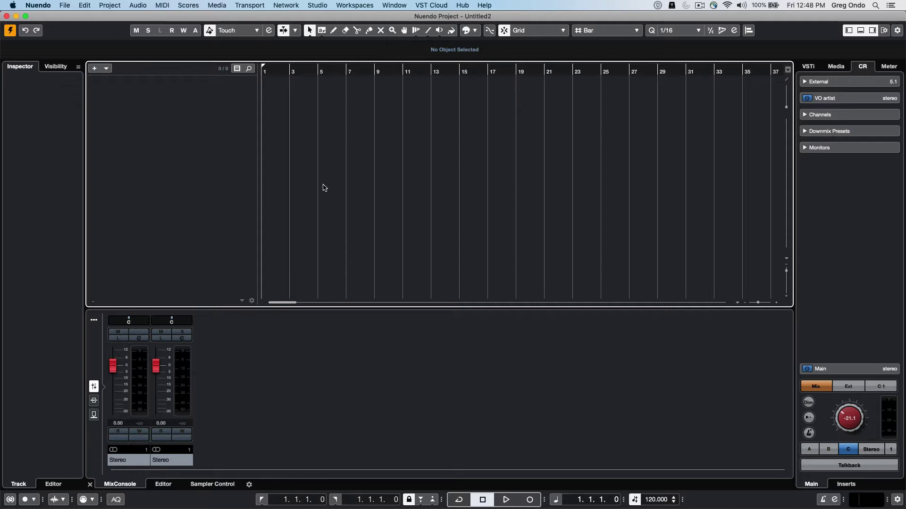
Open the Project menu to reach Project Setup
{"action": "left_click", "coordinate": [110, 6]}
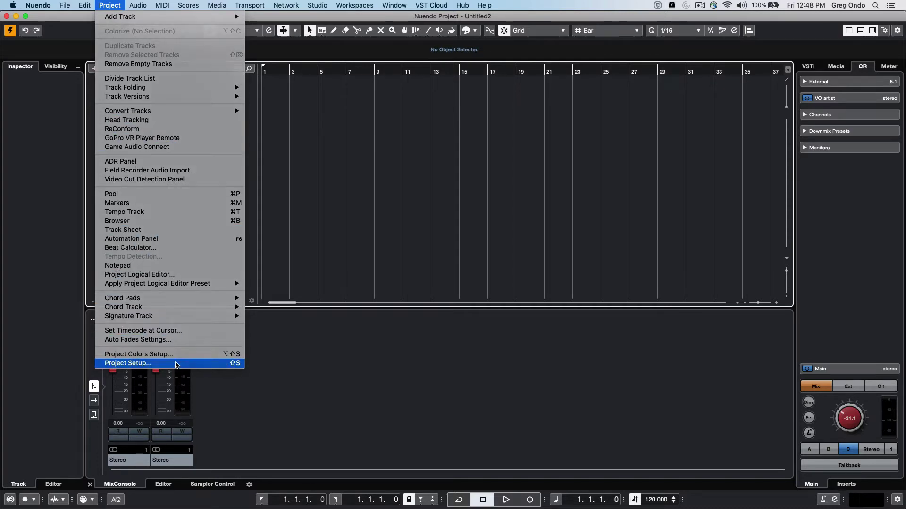
In Project Setup, keep 30 fps, audio and video pull Off, and Bars+Beats display
{"action": "left_click", "coordinate": [171, 363]}
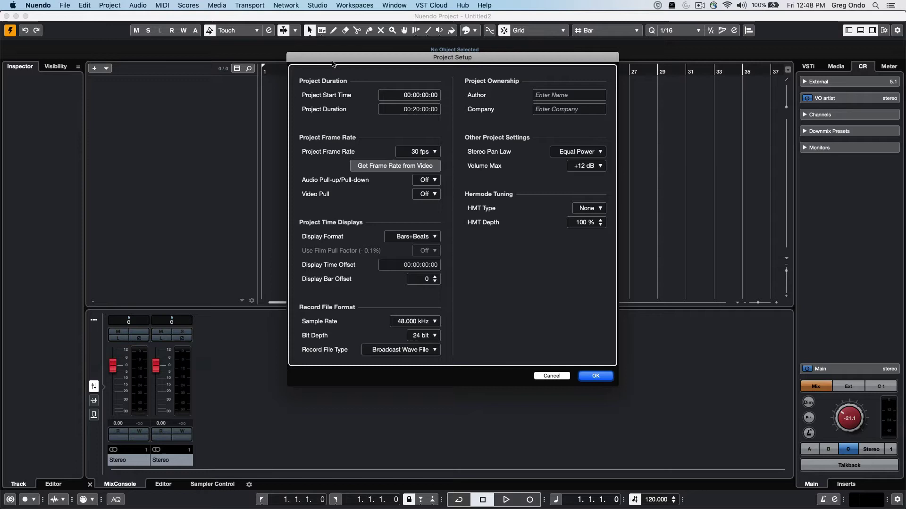
{"action": "left_click", "coordinate": [426, 152]}
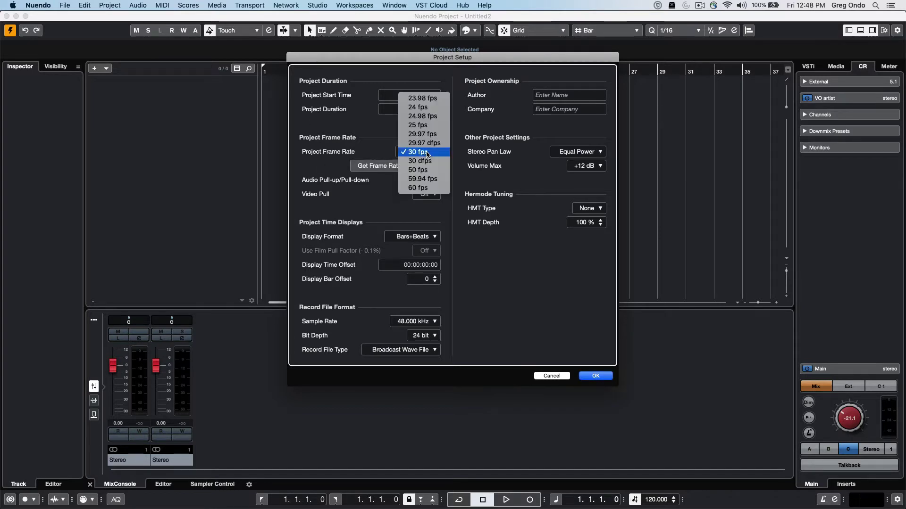
{"action": "left_click", "coordinate": [360, 169]}
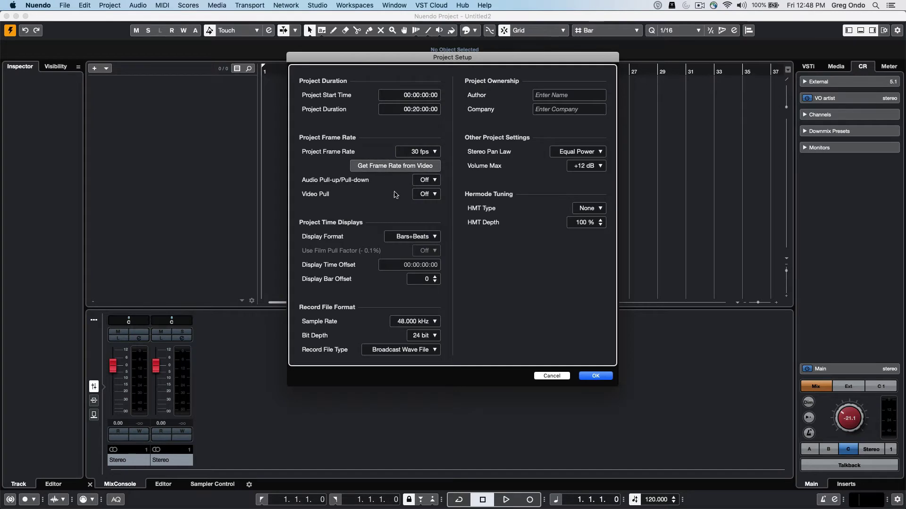
{"action": "left_click", "coordinate": [426, 181]}
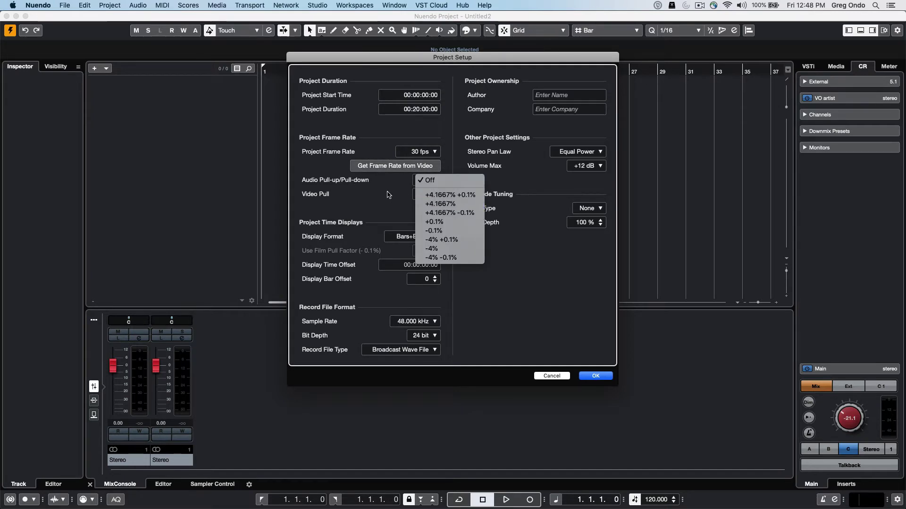
{"action": "left_click", "coordinate": [388, 195]}
{"action": "left_click", "coordinate": [425, 194]}
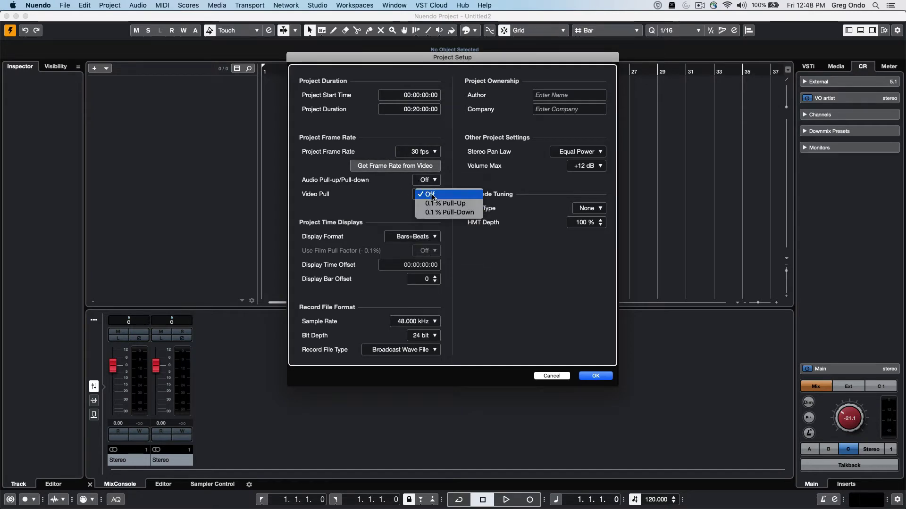
{"action": "left_click", "coordinate": [385, 192]}
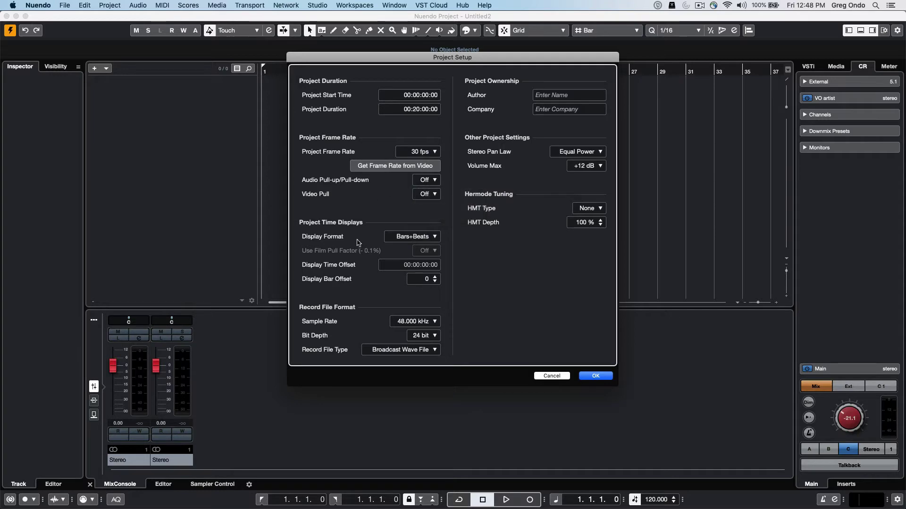
{"action": "left_click", "coordinate": [421, 236]}
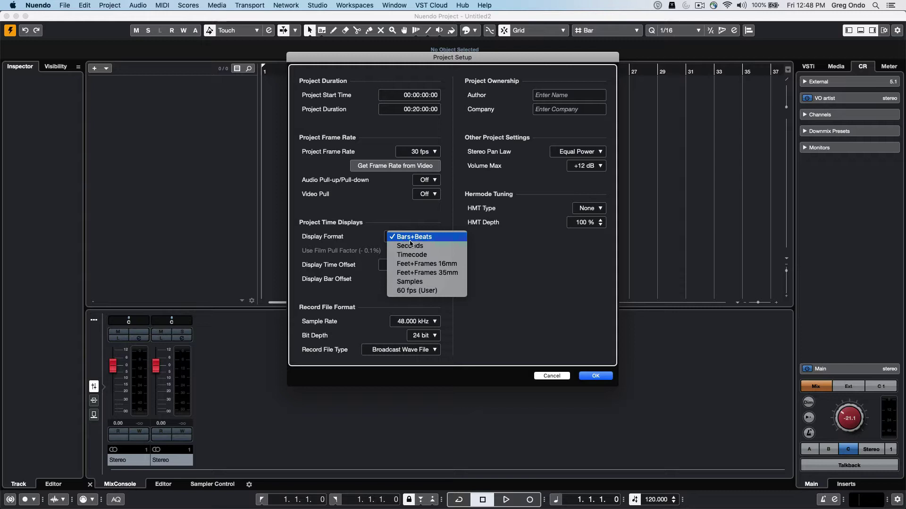
{"action": "left_click", "coordinate": [394, 211]}
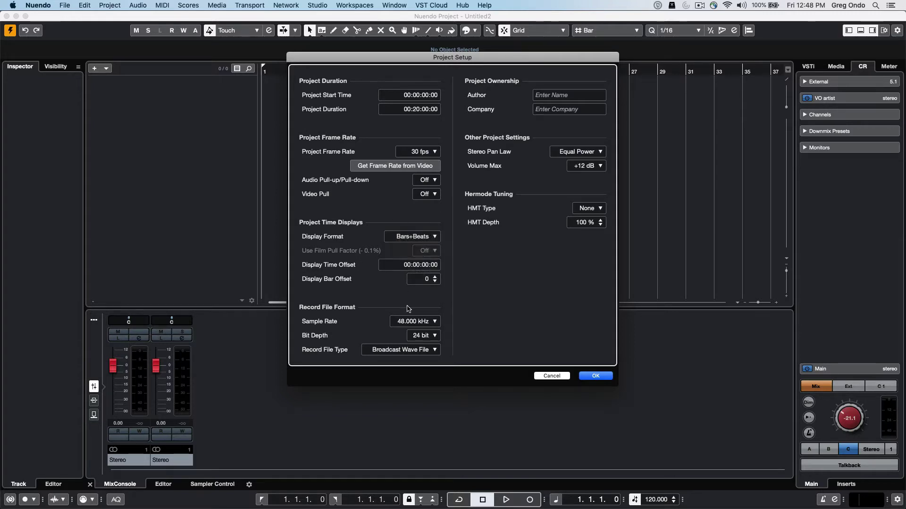
Keep sample rate 48.000 kHz, 24 bit depth and Broadcast Wave File record format
{"action": "left_click", "coordinate": [428, 321]}
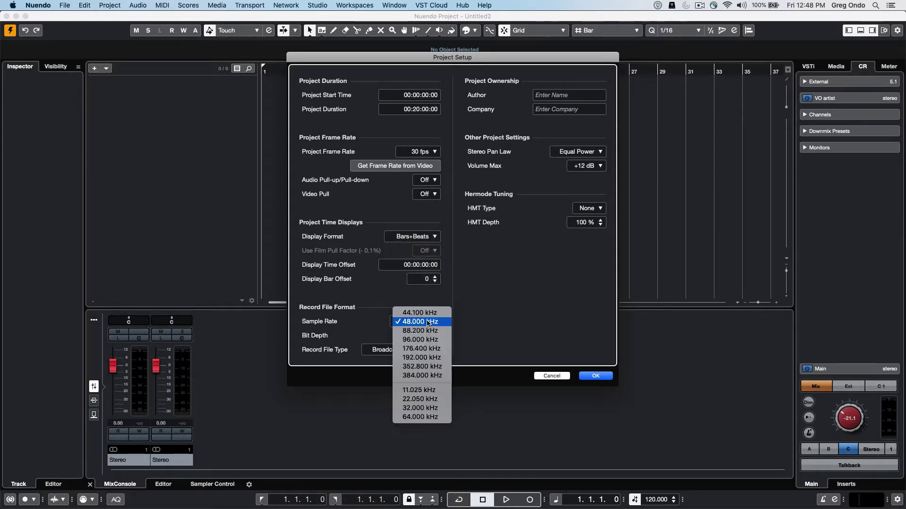
{"action": "left_click", "coordinate": [427, 322]}
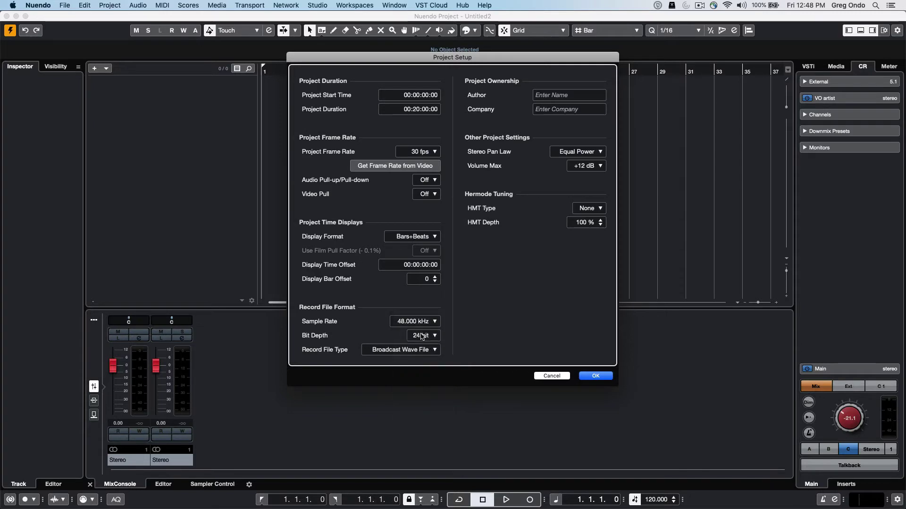
{"action": "left_click", "coordinate": [421, 335]}
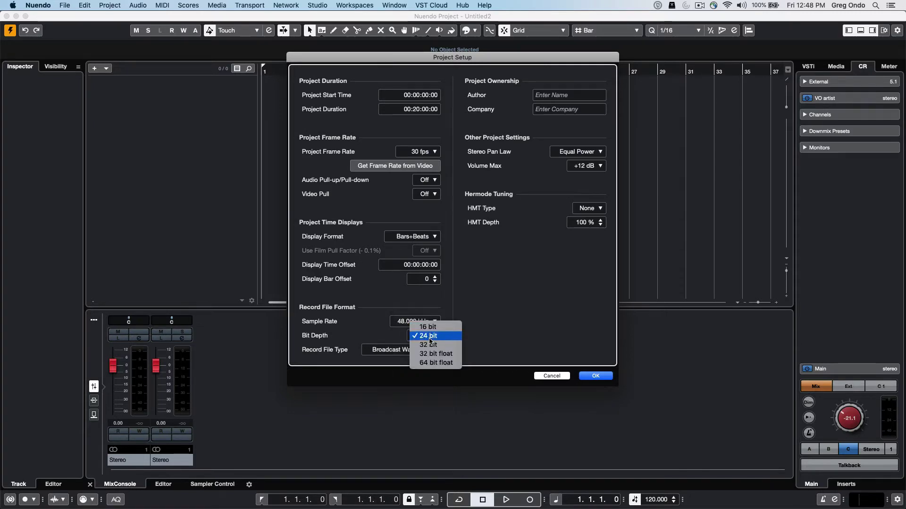
{"action": "left_click", "coordinate": [387, 349]}
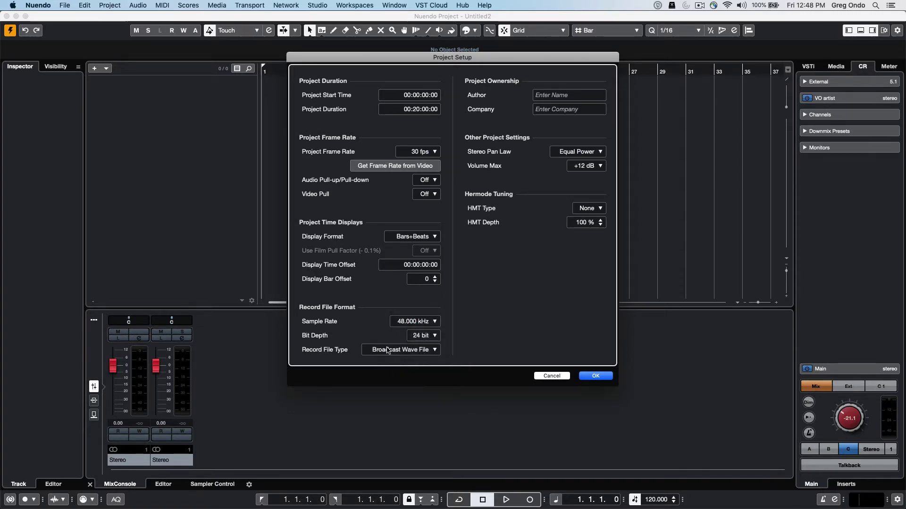
{"action": "left_click", "coordinate": [387, 350]}
{"action": "left_click", "coordinate": [381, 321]}
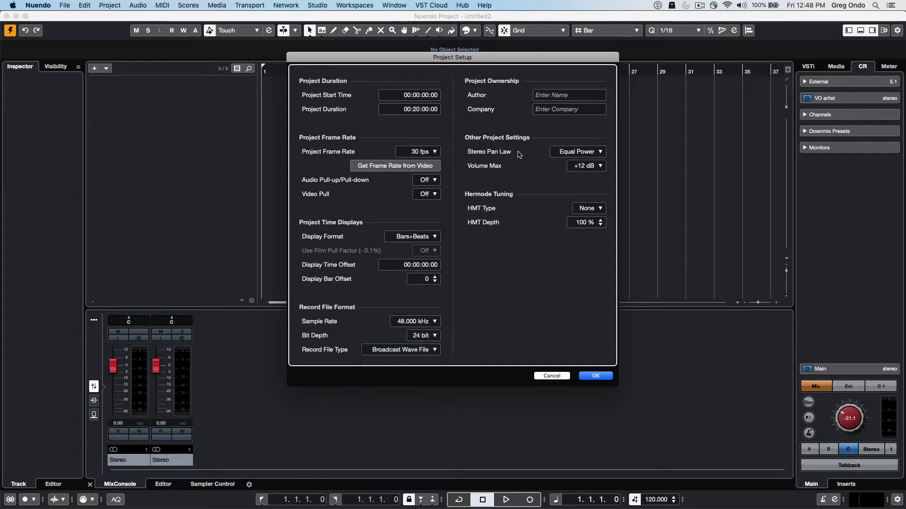
Close Project Setup with OK, then open Key Commands and expand the Edit category
{"action": "left_click", "coordinate": [596, 377]}
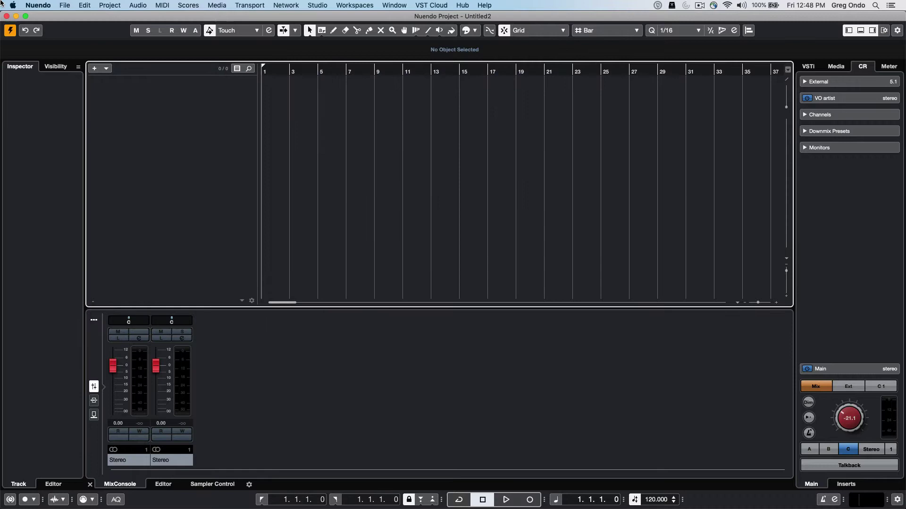
{"action": "left_click", "coordinate": [86, 5]}
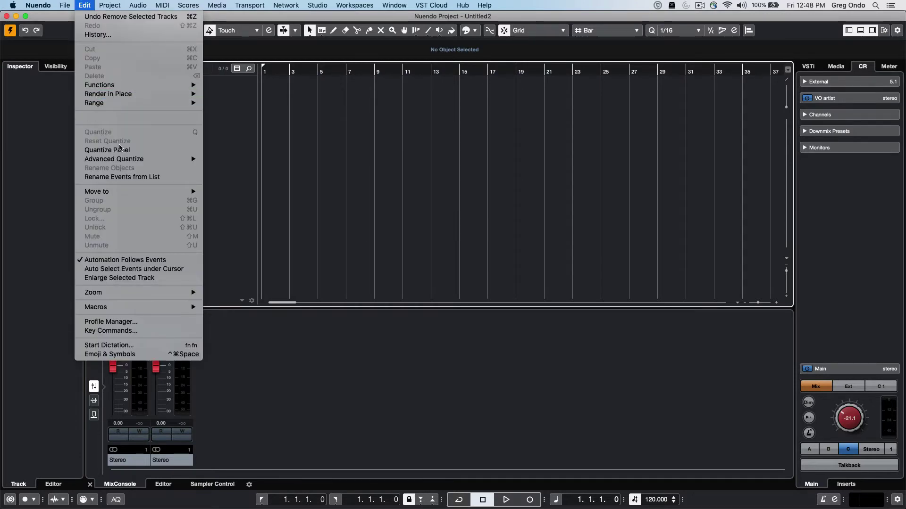
{"action": "left_click", "coordinate": [131, 331]}
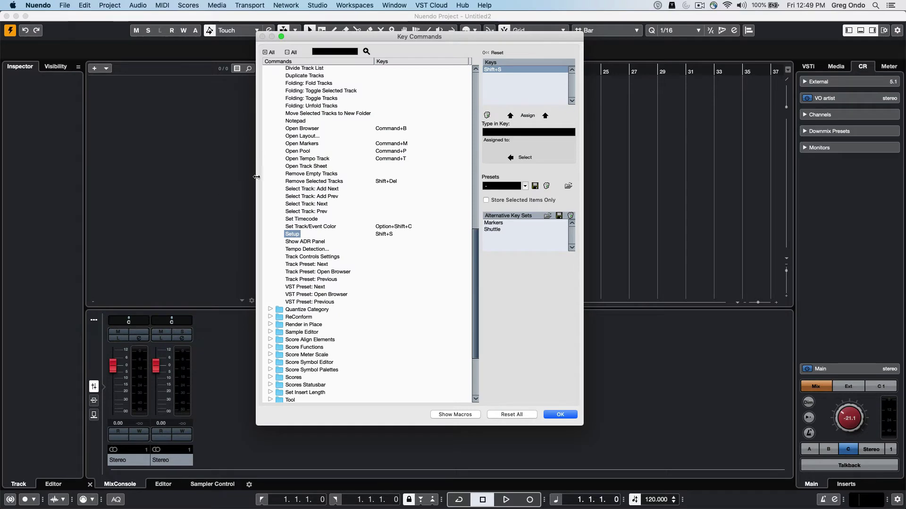
{"action": "scroll", "coordinate": [283, 168], "scroll_direction": "down", "scroll_amount": 4}
{"action": "scroll", "coordinate": [284, 163], "scroll_direction": "up", "scroll_amount": 20}
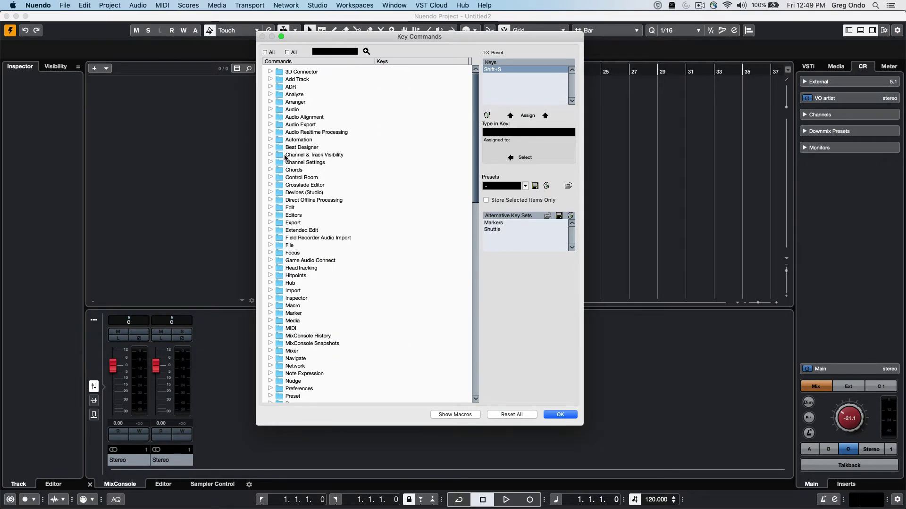
{"action": "left_click", "coordinate": [271, 208]}
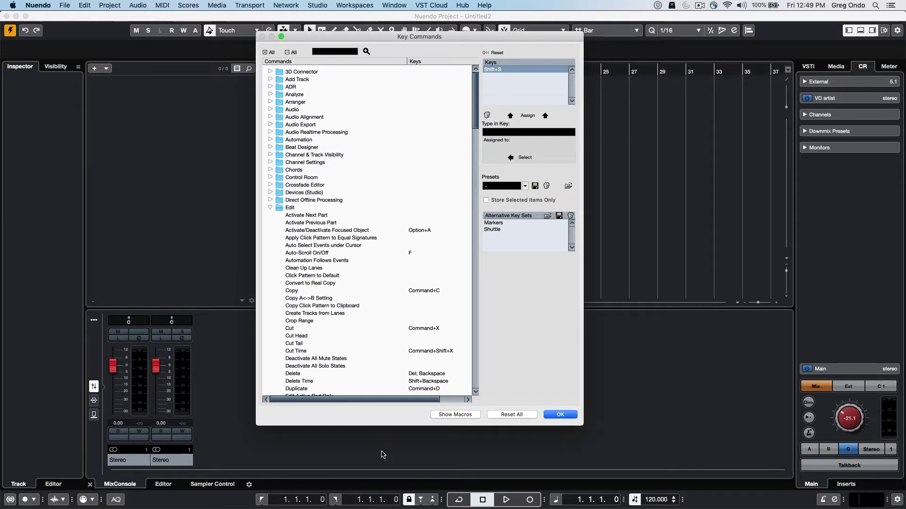
Assign Cmd+Ctrl+Shift+S to Automation Follows Events and glance through the Presets list
{"action": "left_click", "coordinate": [324, 261]}
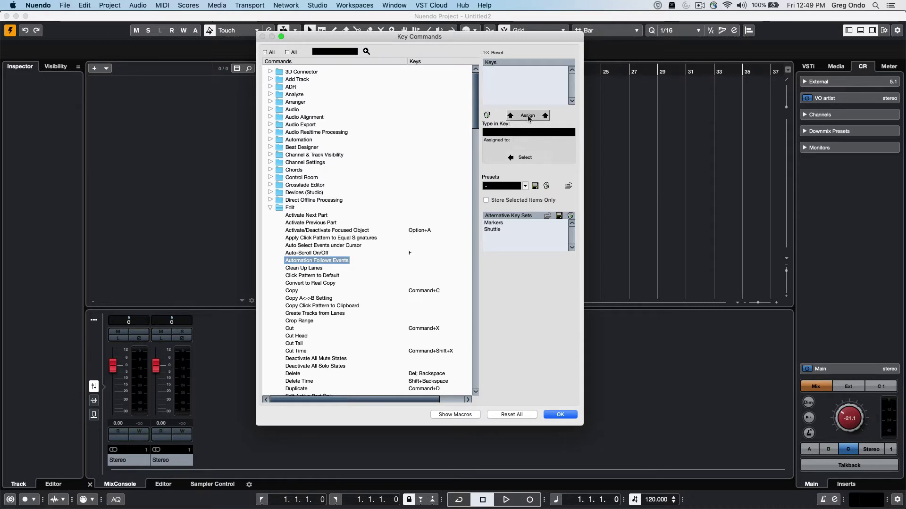
{"action": "left_click", "coordinate": [525, 132]}
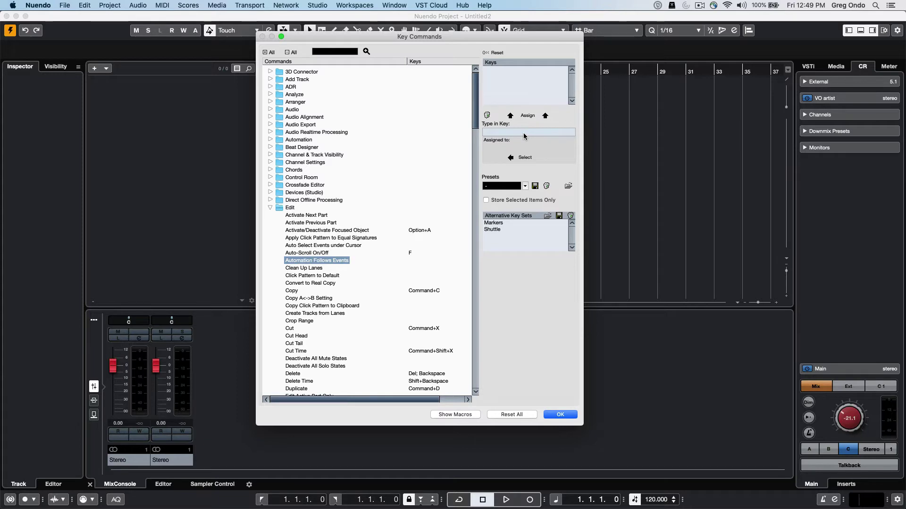
{"action": "key", "text": "super+ctrl+shift+s"}
{"action": "left_click", "coordinate": [519, 116]}
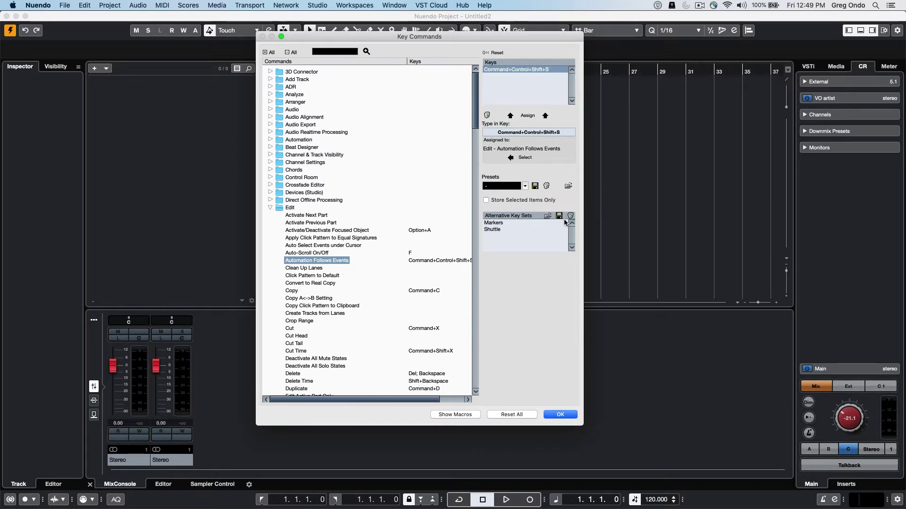
{"action": "left_click", "coordinate": [525, 187]}
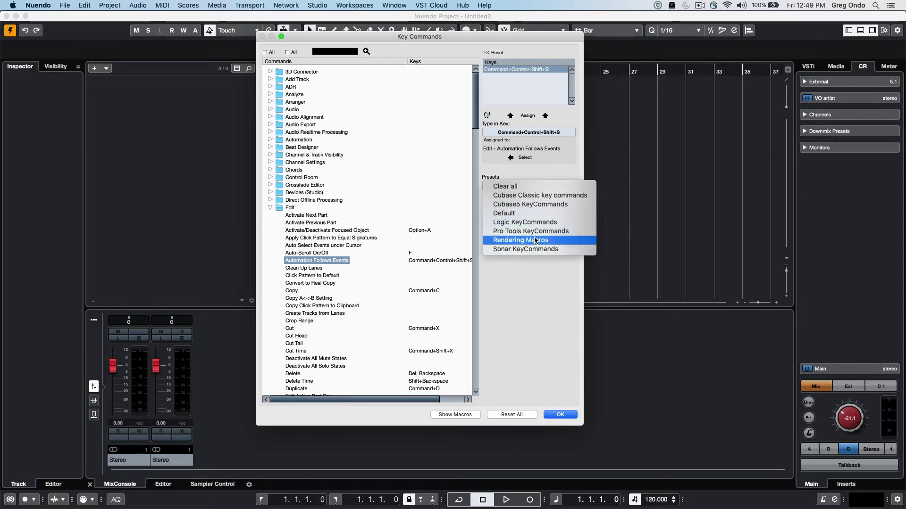
{"action": "left_click", "coordinate": [491, 343]}
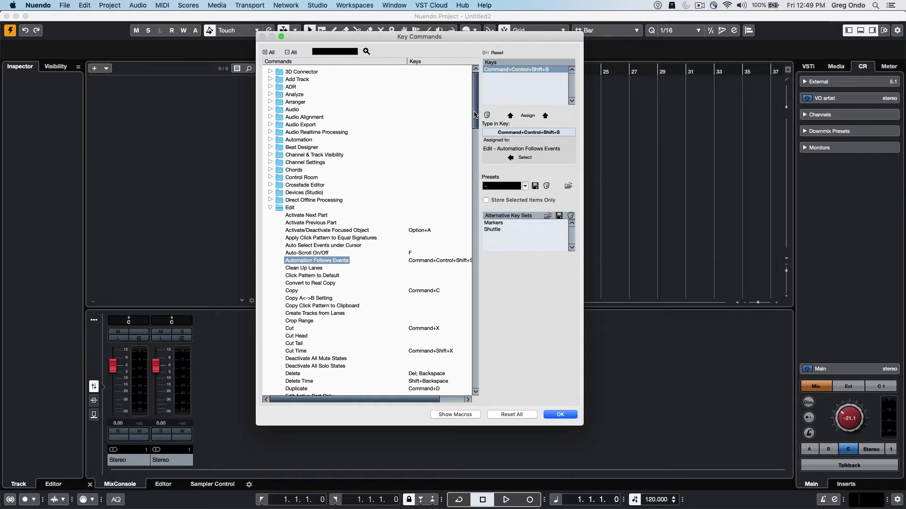
Expand the Move Selection to New TrackVersion, Zoom to Project and Export Audio Mixdown Whole Song macros
{"action": "left_click", "coordinate": [450, 415]}
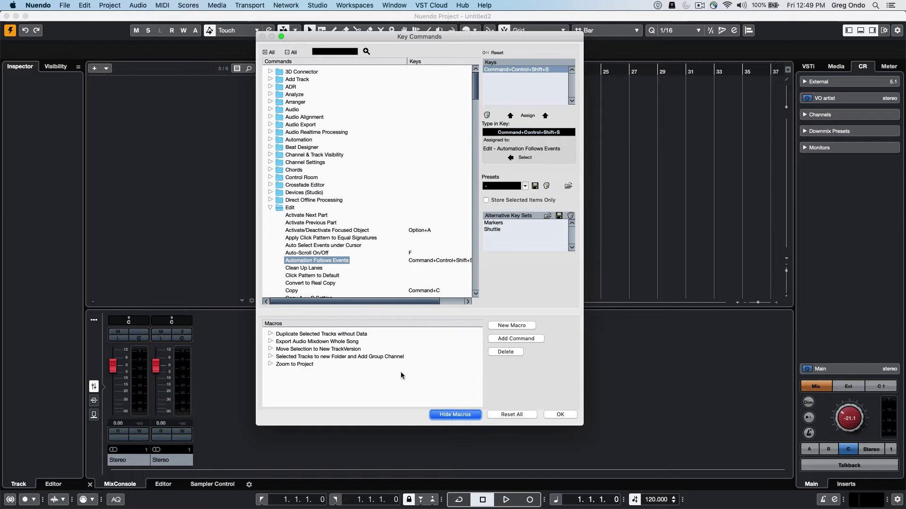
{"action": "left_click", "coordinate": [270, 350]}
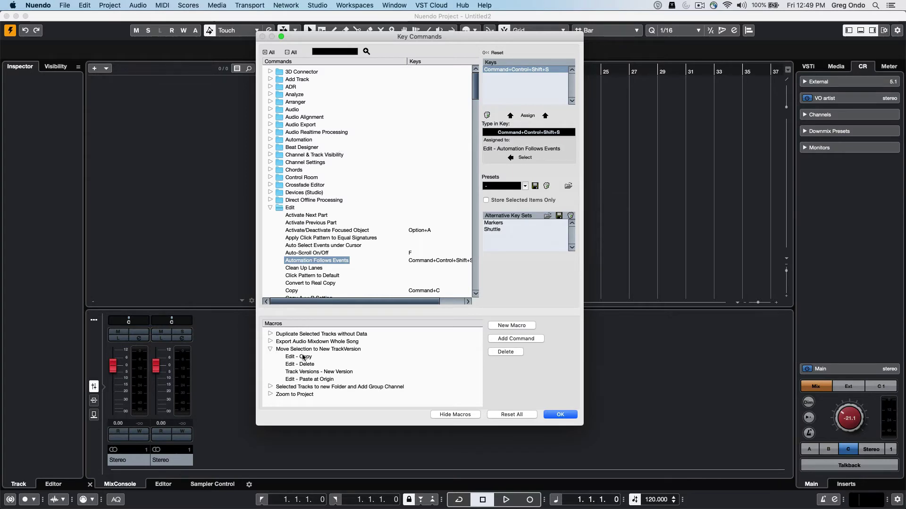
{"action": "left_click", "coordinate": [270, 394]}
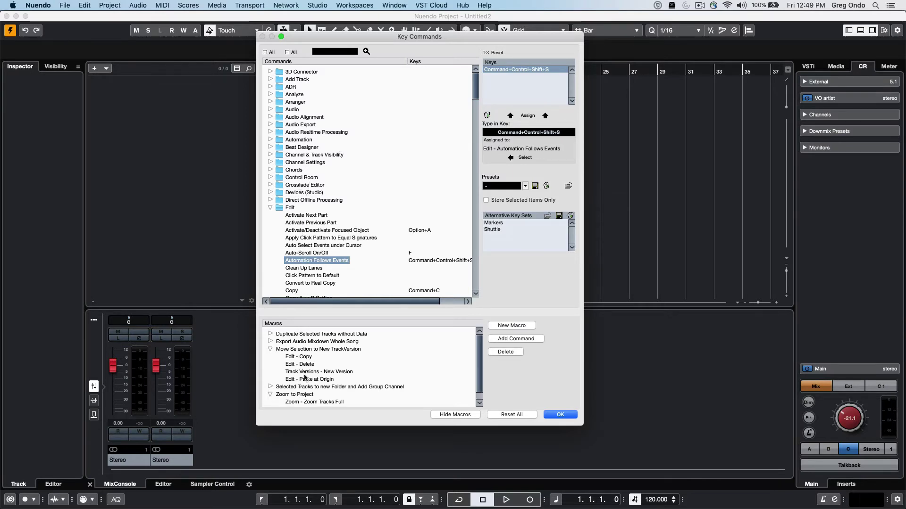
{"action": "scroll", "coordinate": [350, 364], "scroll_direction": "down", "scroll_amount": 1}
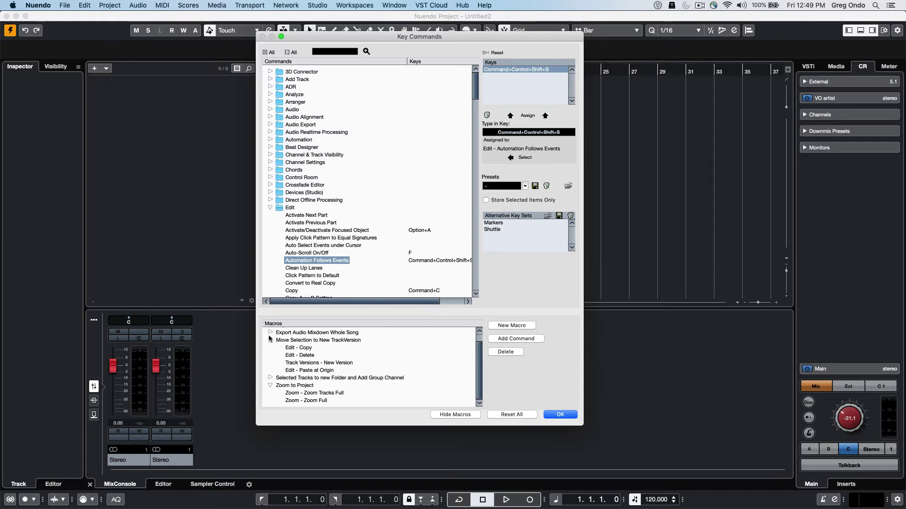
{"action": "left_click", "coordinate": [270, 334]}
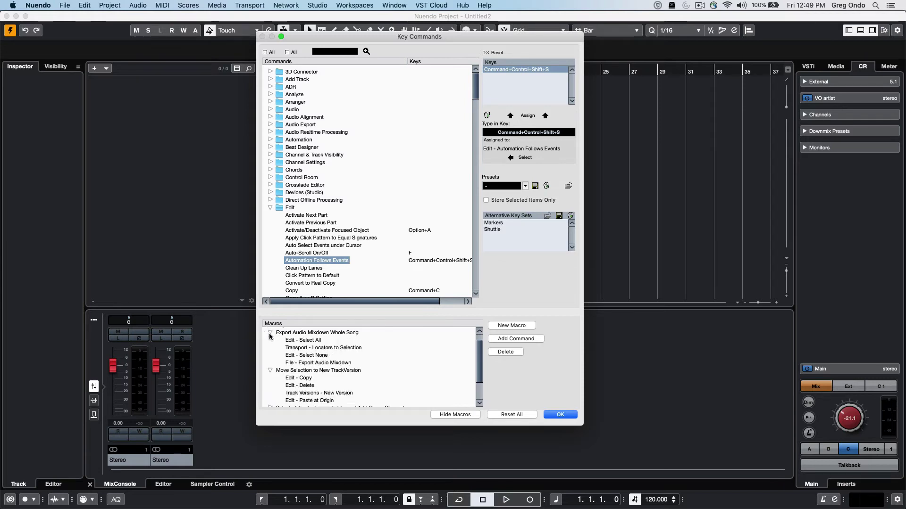
Collapse Edit, expand the Macro category, and close Key Commands with OK
{"action": "left_click", "coordinate": [270, 208]}
{"action": "scroll", "coordinate": [270, 262], "scroll_direction": "down", "scroll_amount": 5}
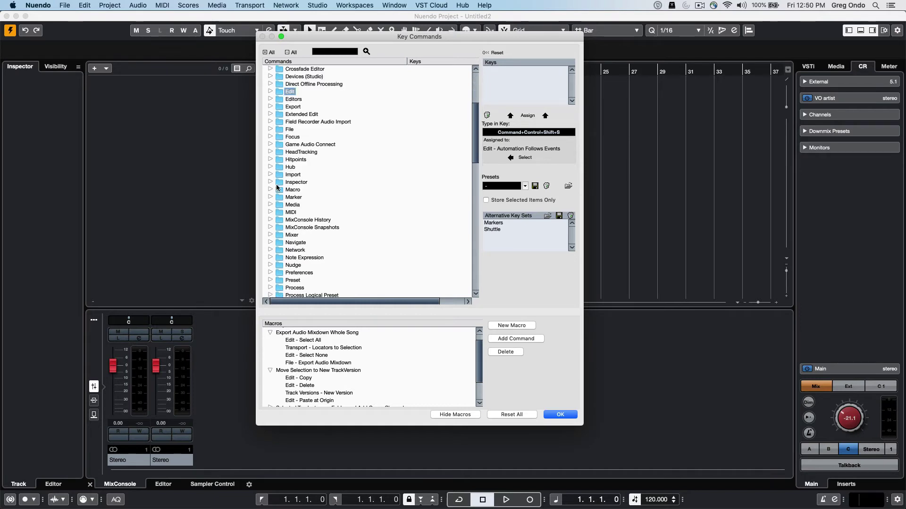
{"action": "left_click", "coordinate": [275, 189]}
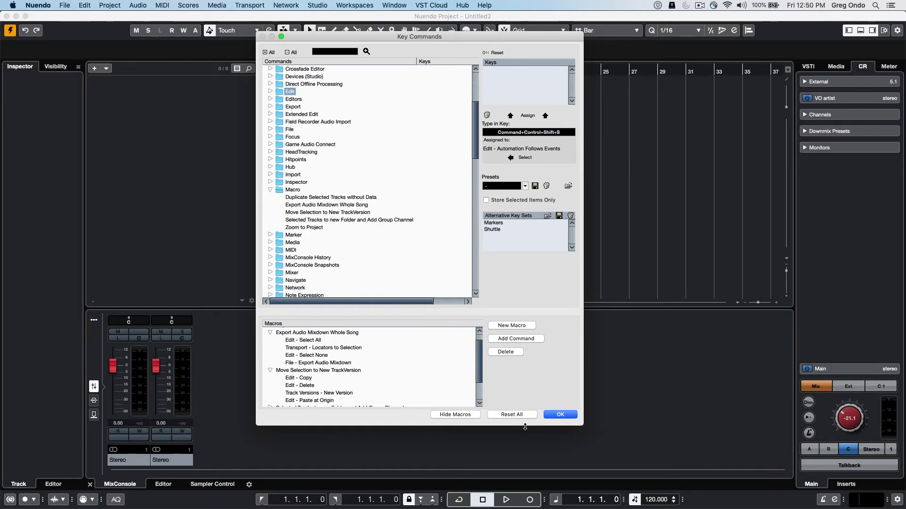
{"action": "left_click", "coordinate": [554, 414]}
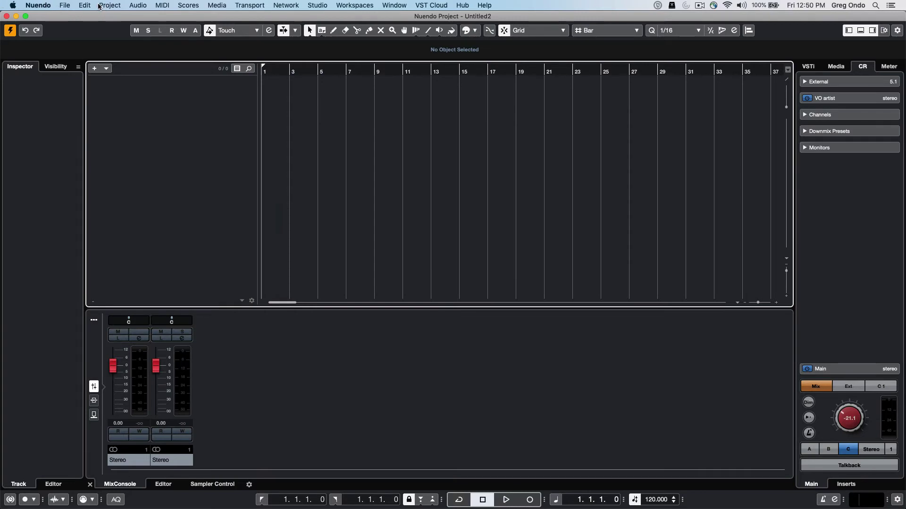
{"action": "left_click", "coordinate": [67, 6]}
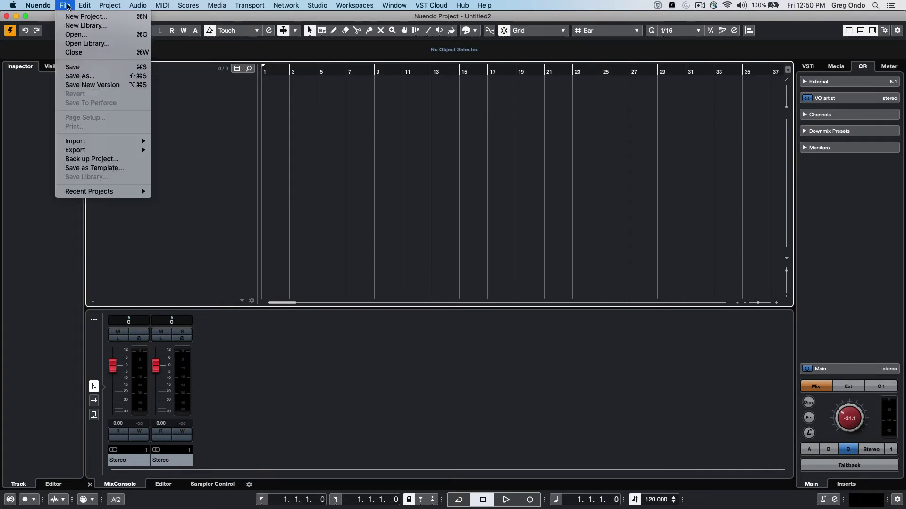
{"action": "mouse_move", "coordinate": [83, 5]}
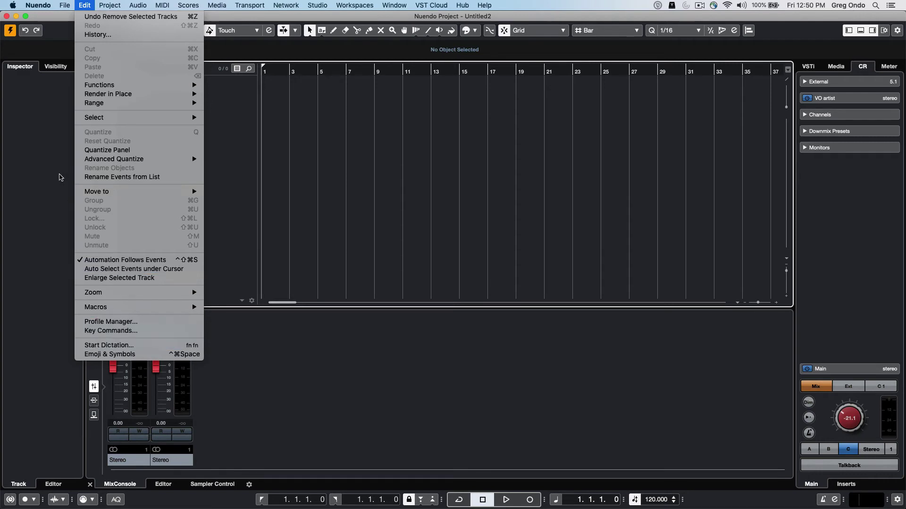
{"action": "mouse_move", "coordinate": [40, 3]}
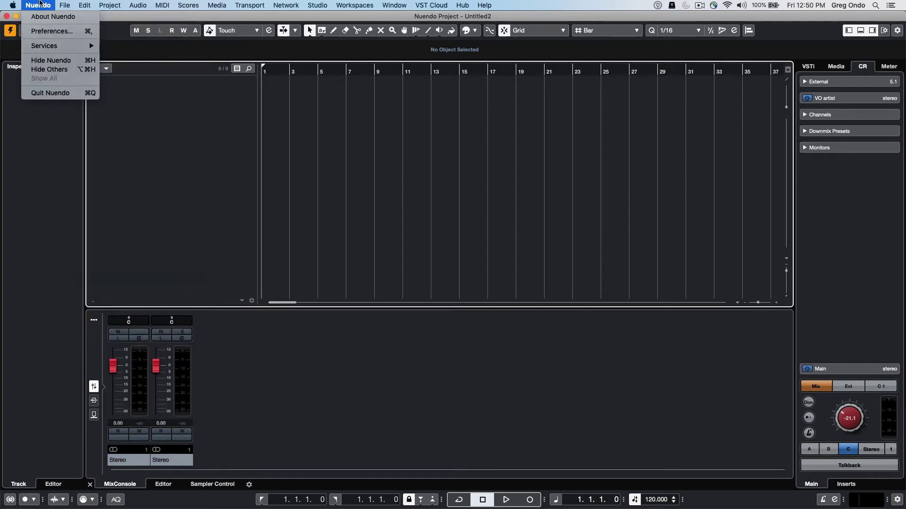
{"action": "left_click", "coordinate": [42, 31]}
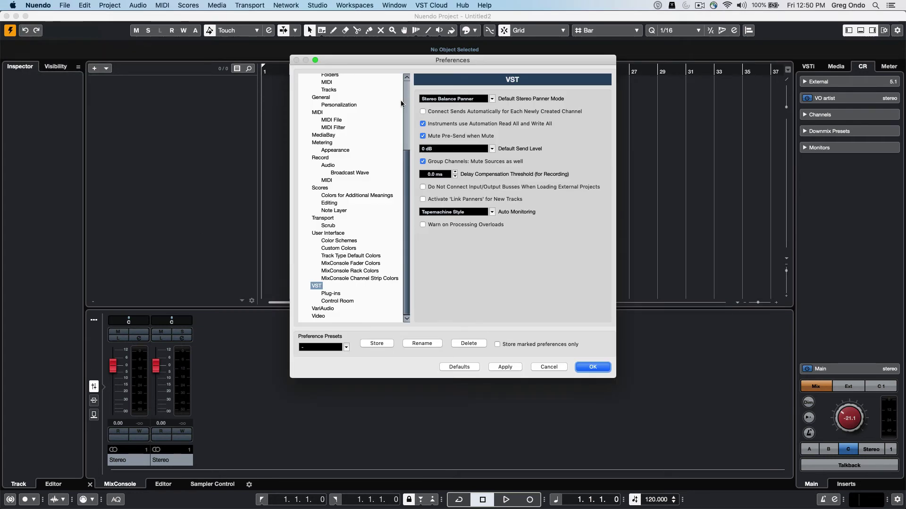
Browse the MIDI Filter, Event Display Tracks, MixConsole Rack Colors, User Interface and Color Schemes preference pages
{"action": "left_click", "coordinate": [331, 270]}
{"action": "left_click", "coordinate": [333, 222]}
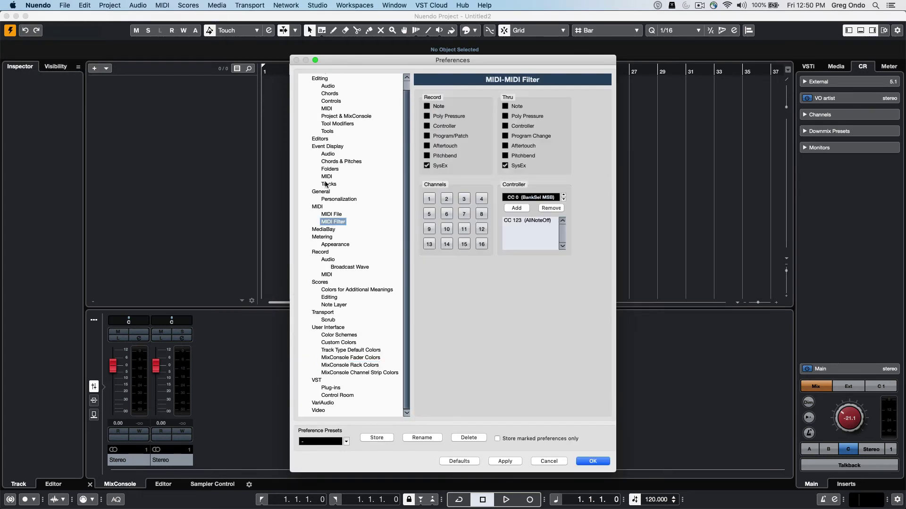
{"action": "left_click", "coordinate": [328, 184]}
{"action": "left_click", "coordinate": [330, 297]}
{"action": "left_click", "coordinate": [333, 365]}
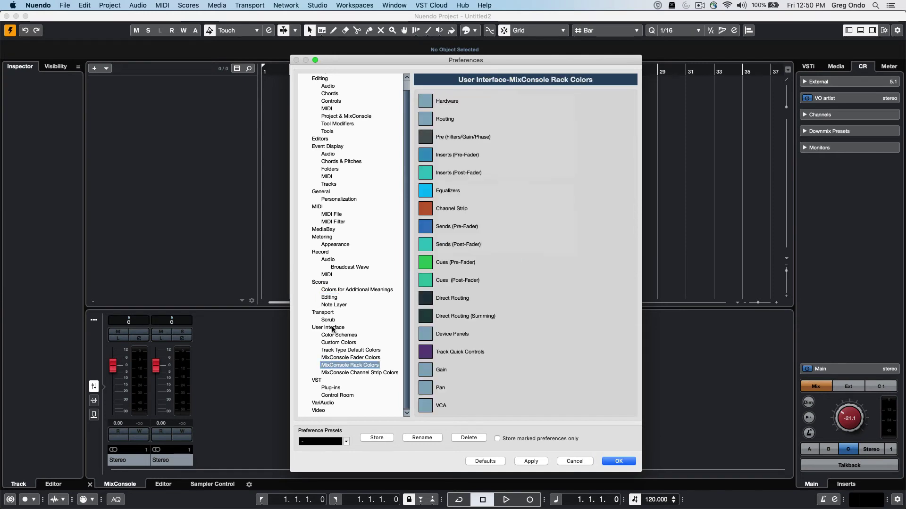
{"action": "left_click", "coordinate": [330, 327]}
{"action": "left_click", "coordinate": [334, 335]}
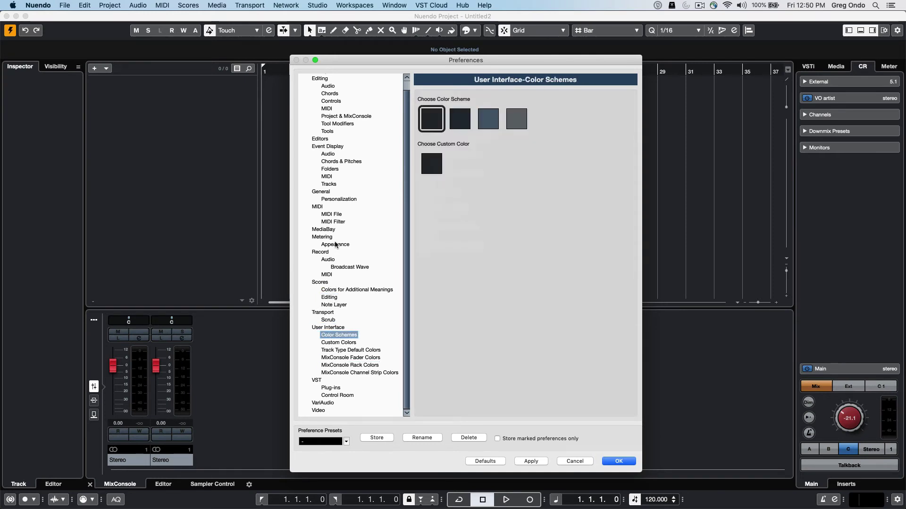
On the VST page, keep Auto Monitoring set to Tapemachine Style
{"action": "left_click", "coordinate": [317, 380]}
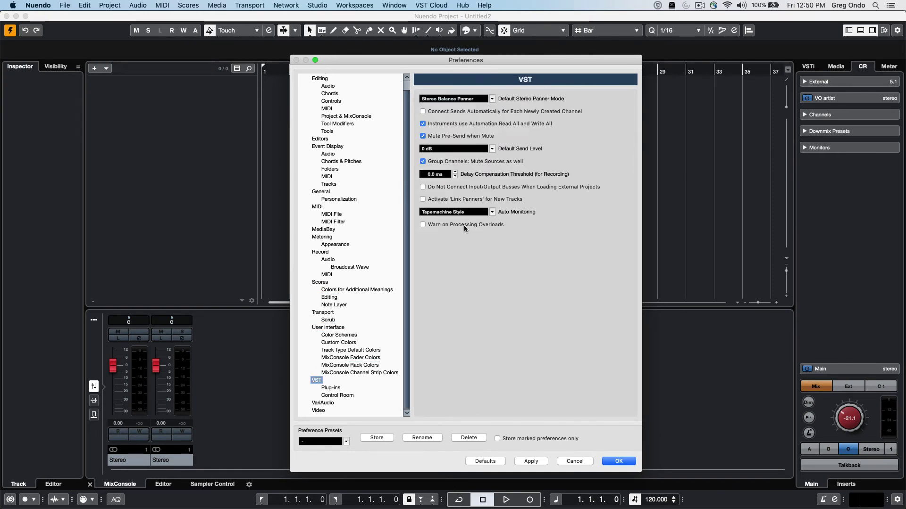
{"action": "left_click", "coordinate": [442, 212]}
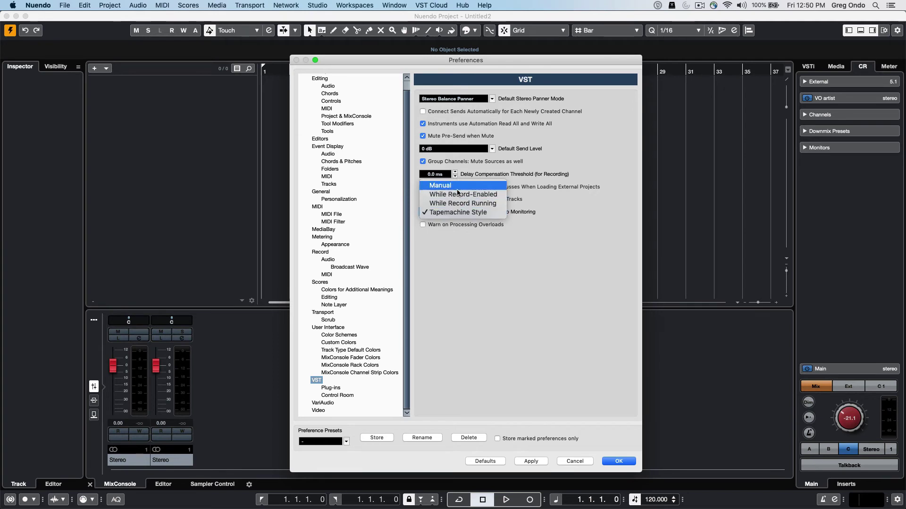
{"action": "left_click", "coordinate": [472, 212]}
{"action": "left_click", "coordinate": [474, 214]}
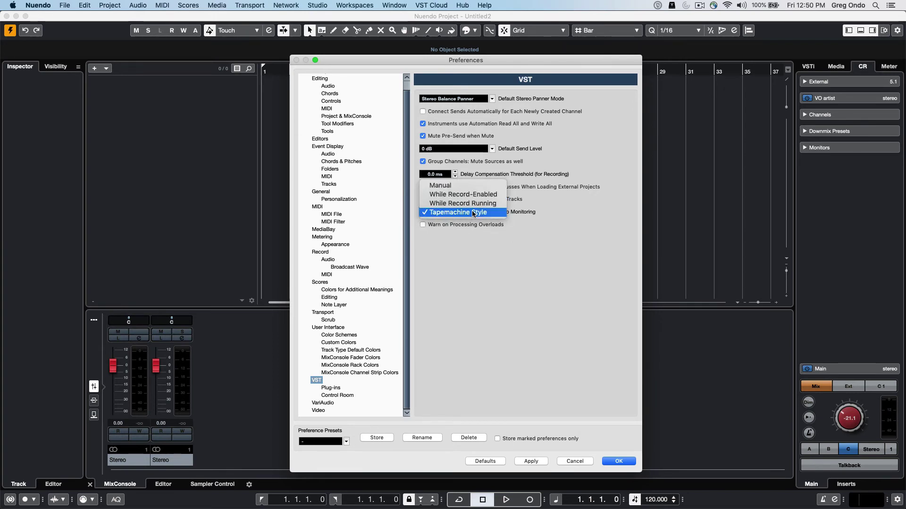
{"action": "left_click", "coordinate": [473, 214]}
Review the Editing, Chords, MIDI, Tool Modifiers and Tools pages, then close Preferences with OK
{"action": "left_click", "coordinate": [324, 79]}
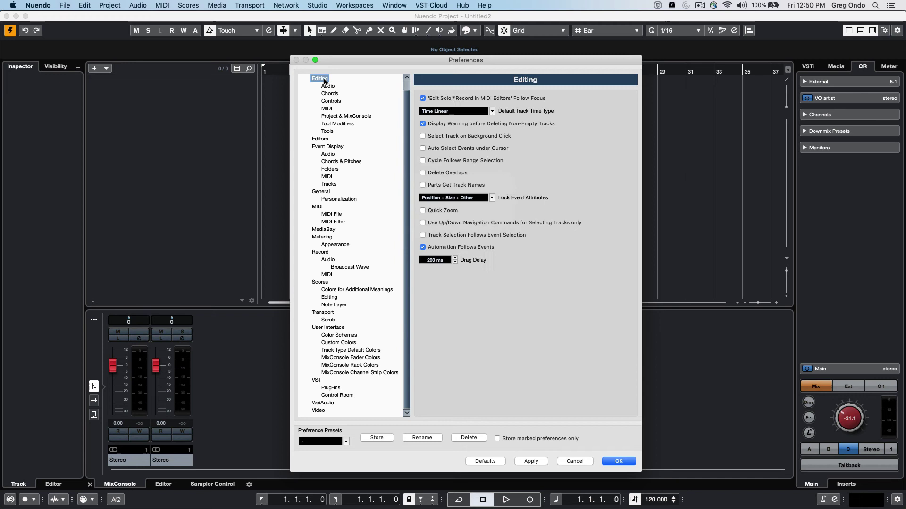
{"action": "left_click", "coordinate": [329, 96]}
{"action": "left_click", "coordinate": [327, 109]}
{"action": "left_click", "coordinate": [324, 123]}
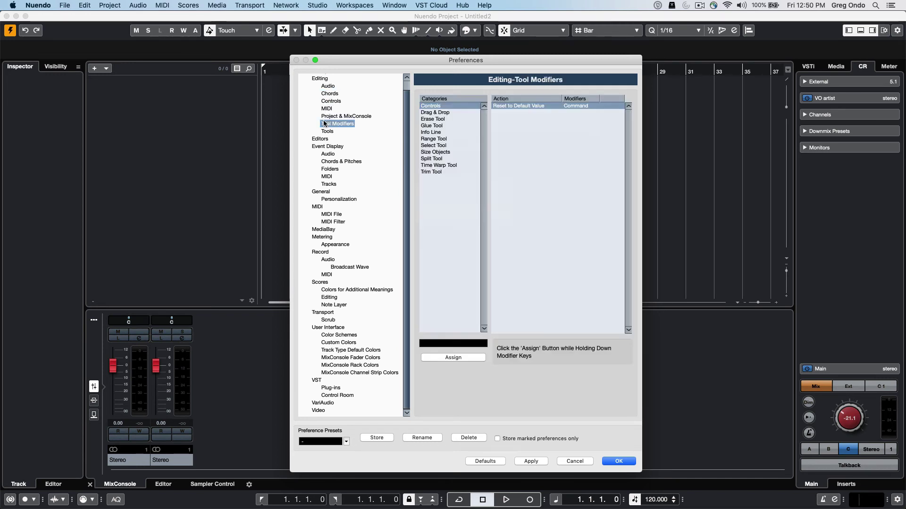
{"action": "left_click", "coordinate": [326, 131]}
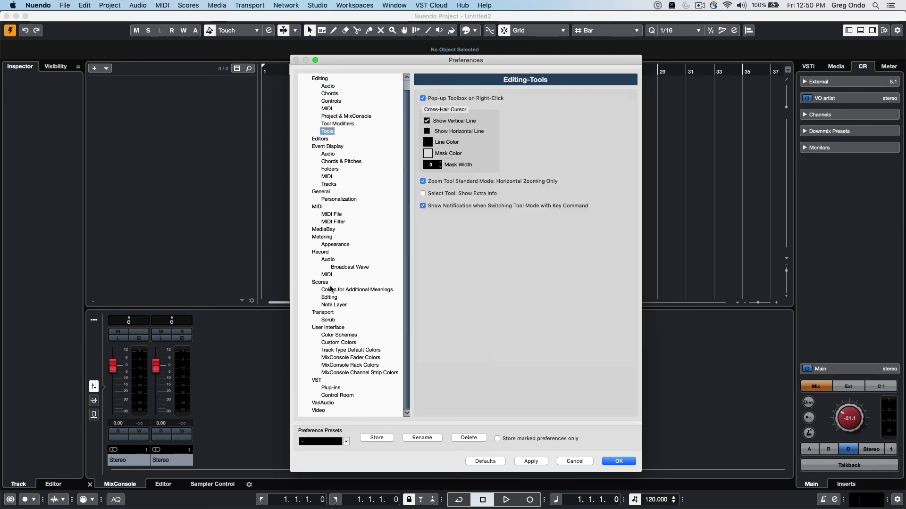
{"action": "left_click", "coordinate": [614, 462]}
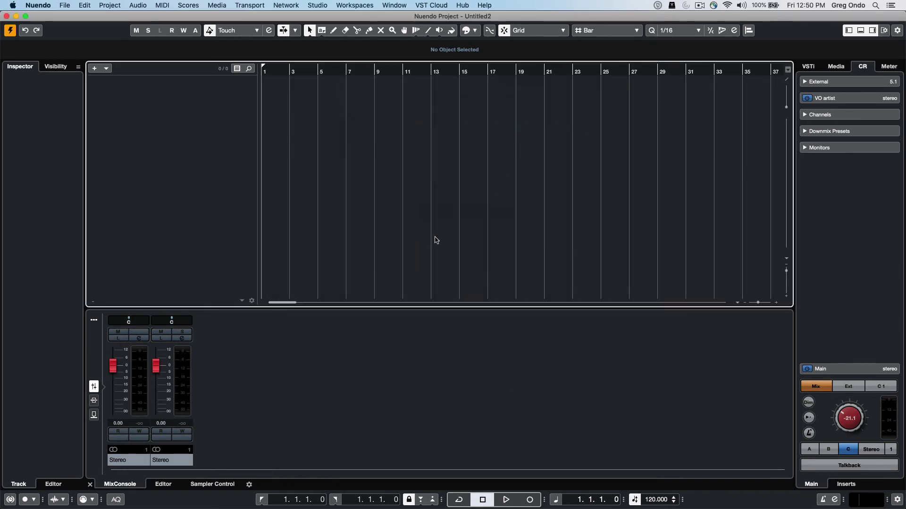
Open the Edit menu to reach the Profile Manager
{"action": "left_click", "coordinate": [85, 5]}
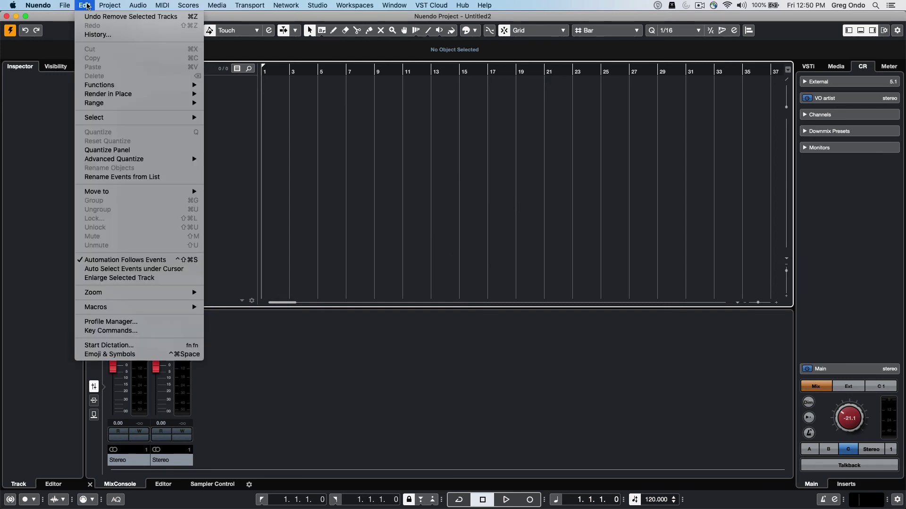
{"action": "left_click", "coordinate": [138, 322]}
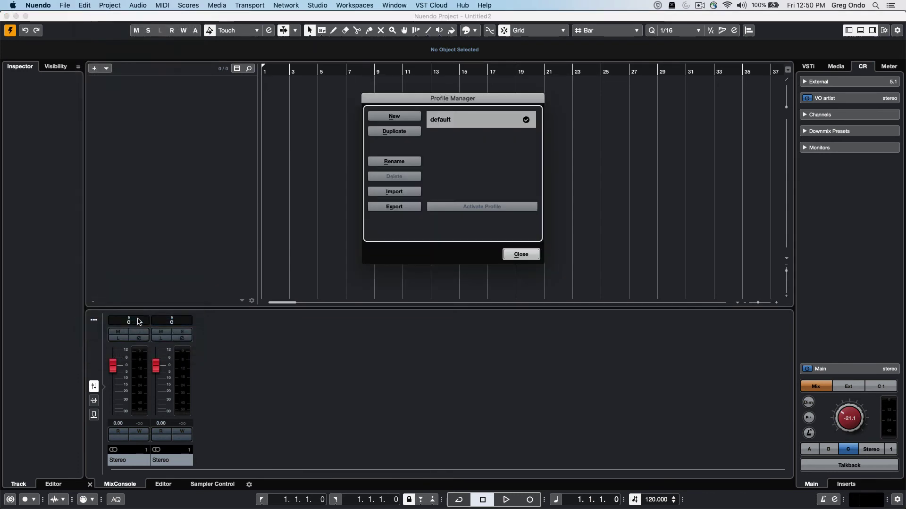